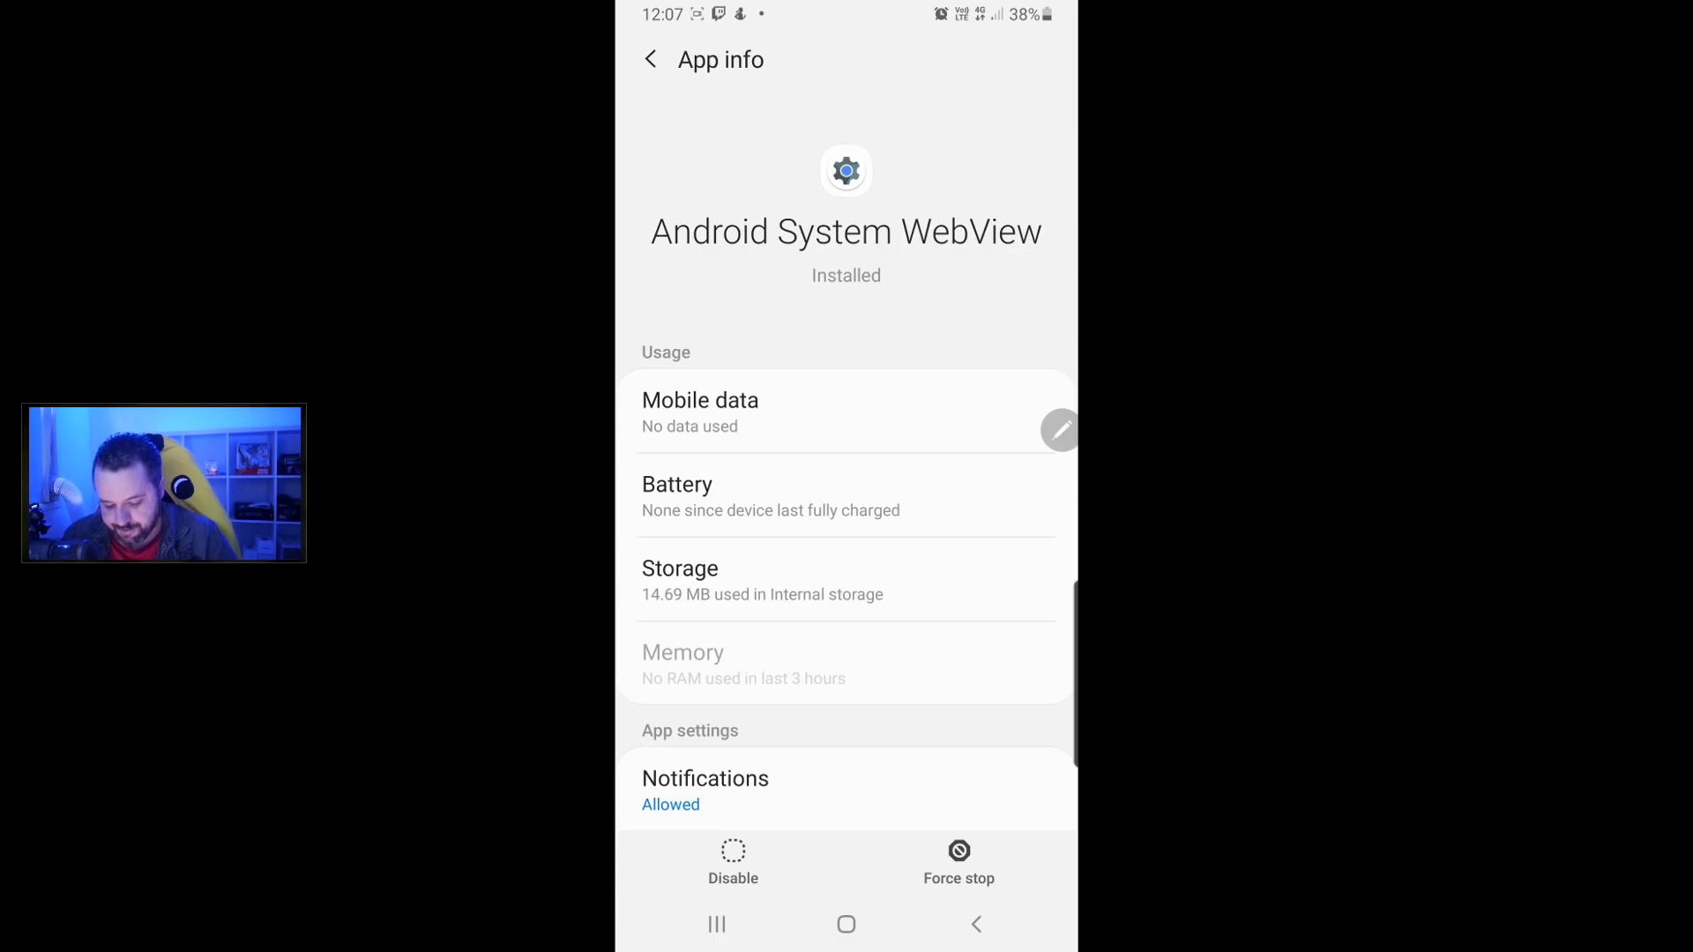
Leave Android System WebView's App info page, now on its factory version using 14.69 MB.
left_click(977, 925)
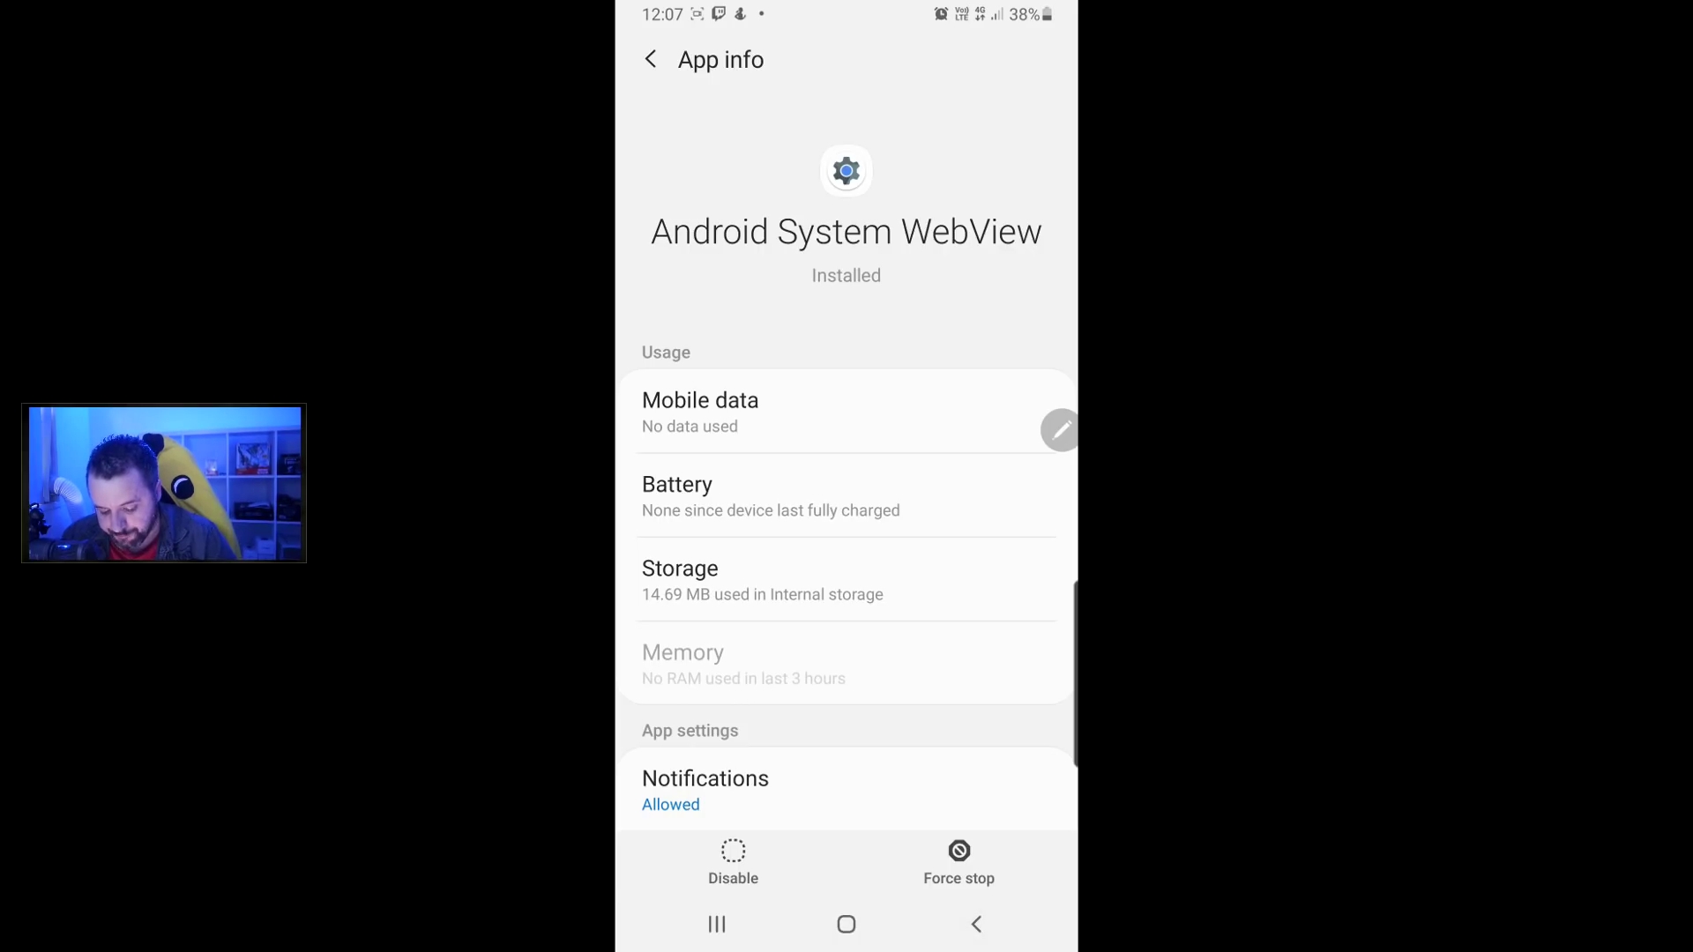
Navigate back to the full list of installed apps.
left_click(976, 924)
left_click(977, 924)
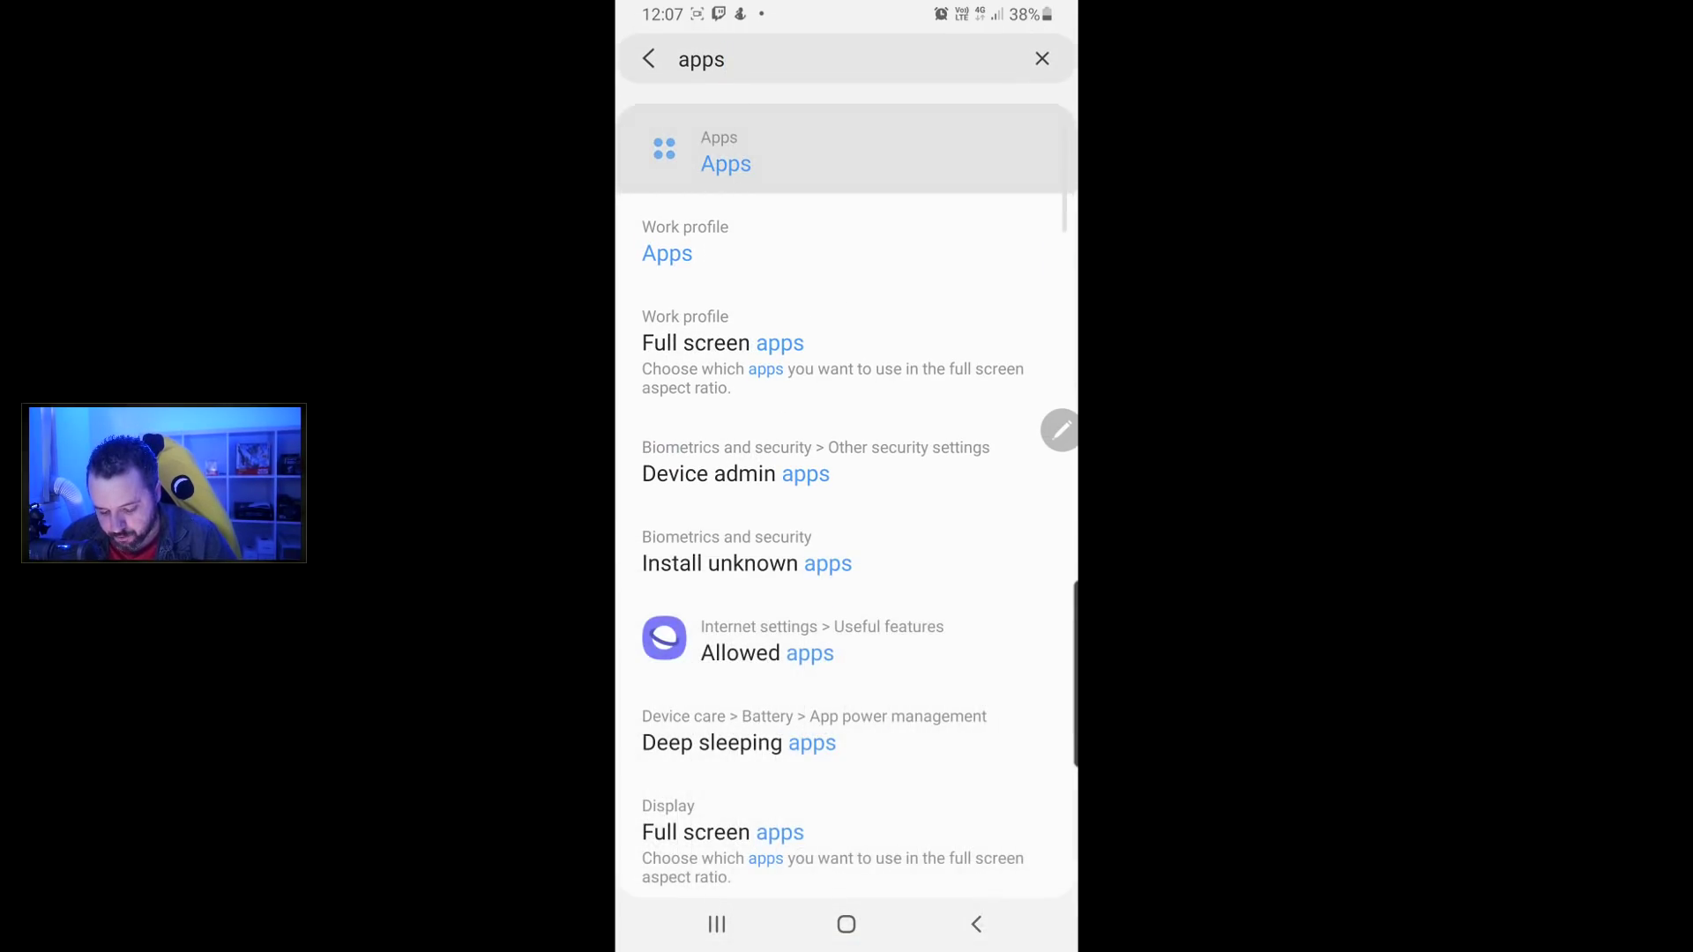
left_click(725, 150)
scroll(847, 530, "down", 5)
scroll(846, 530, "down", 10)
left_click(847, 854)
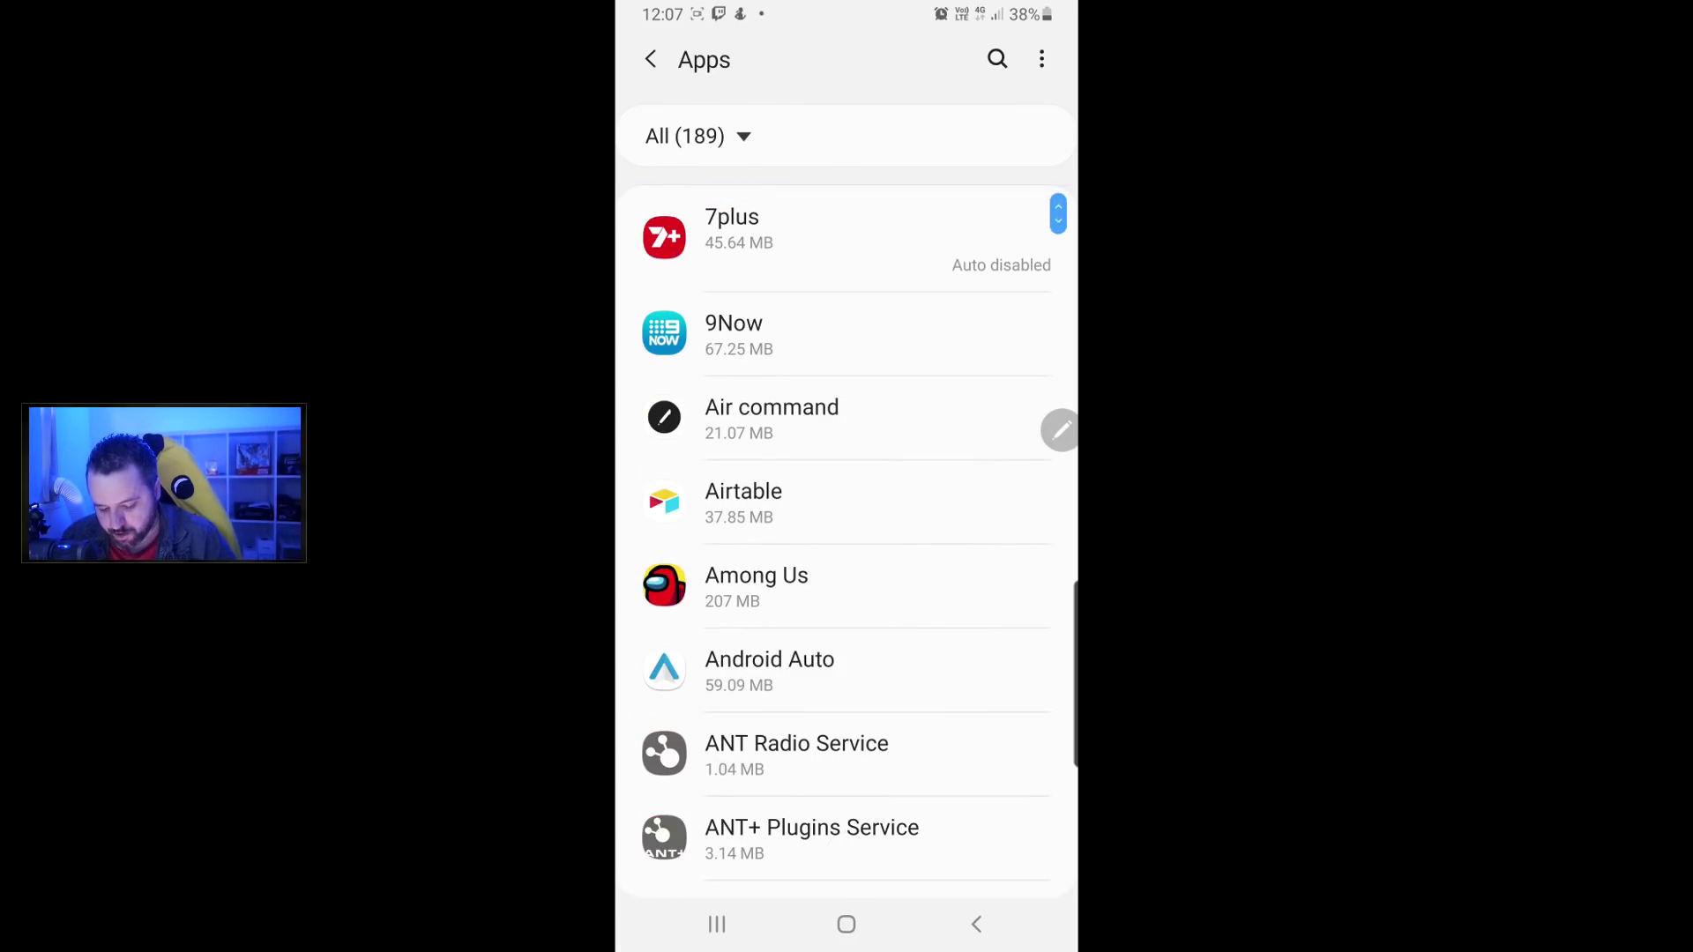
left_click(977, 924)
left_click(725, 156)
Search apps for 'chrome', open Chrome's App info, and reveal Uninstall updates.
left_click(998, 61)
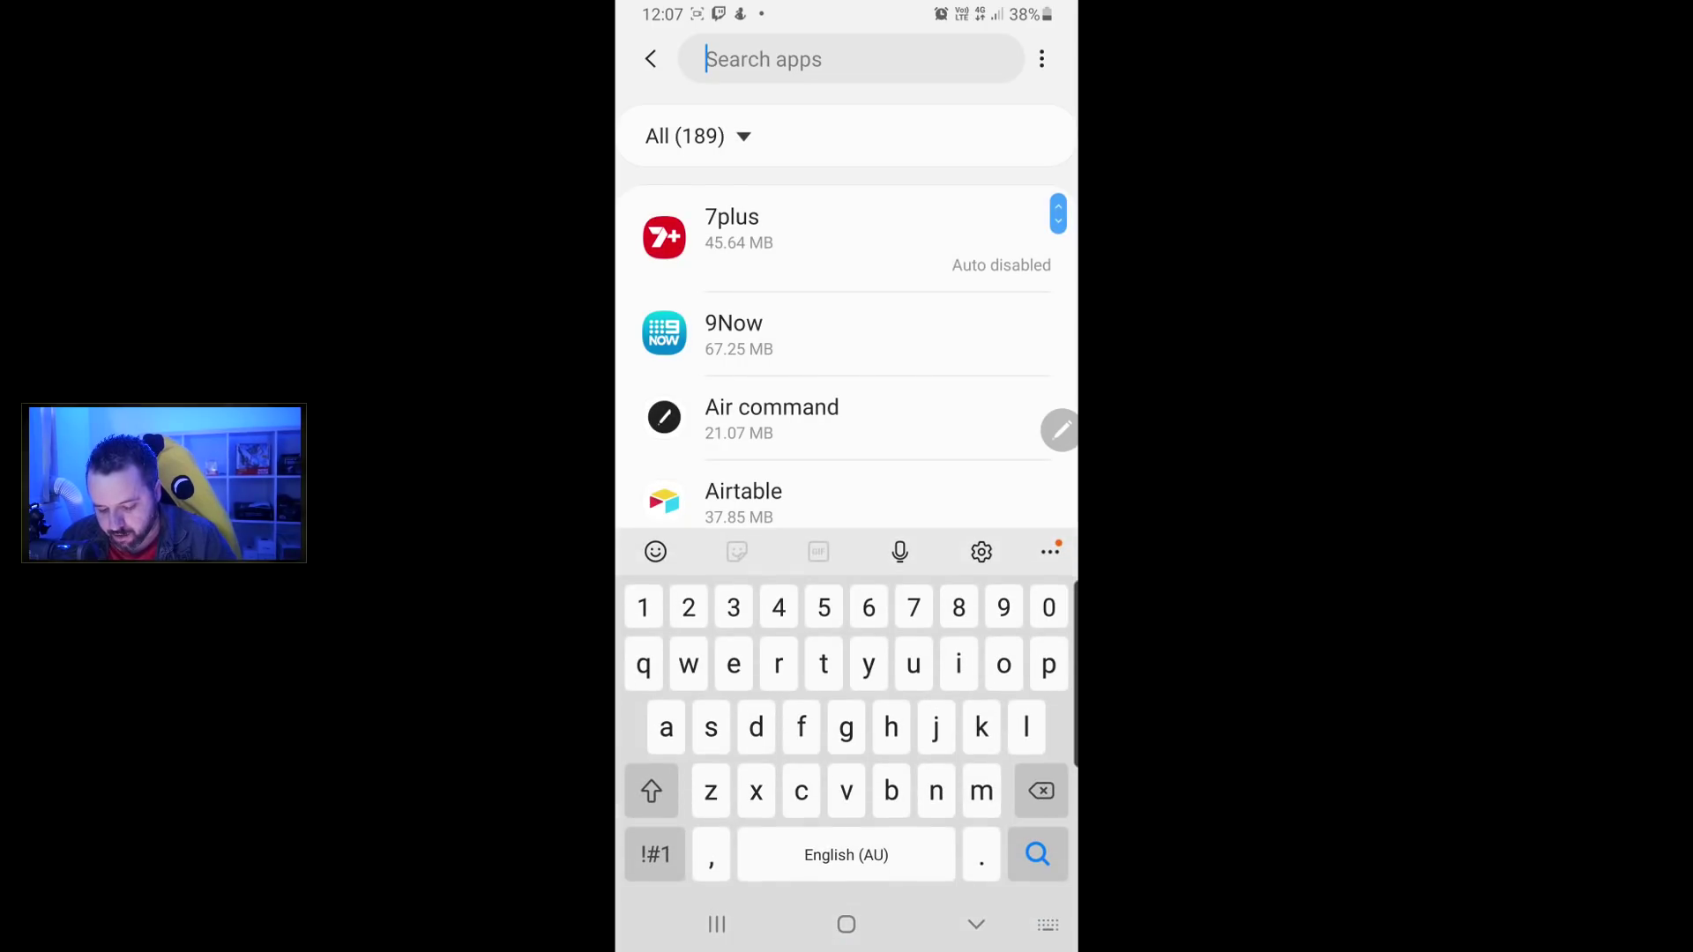
type("chrome")
left_click(744, 228)
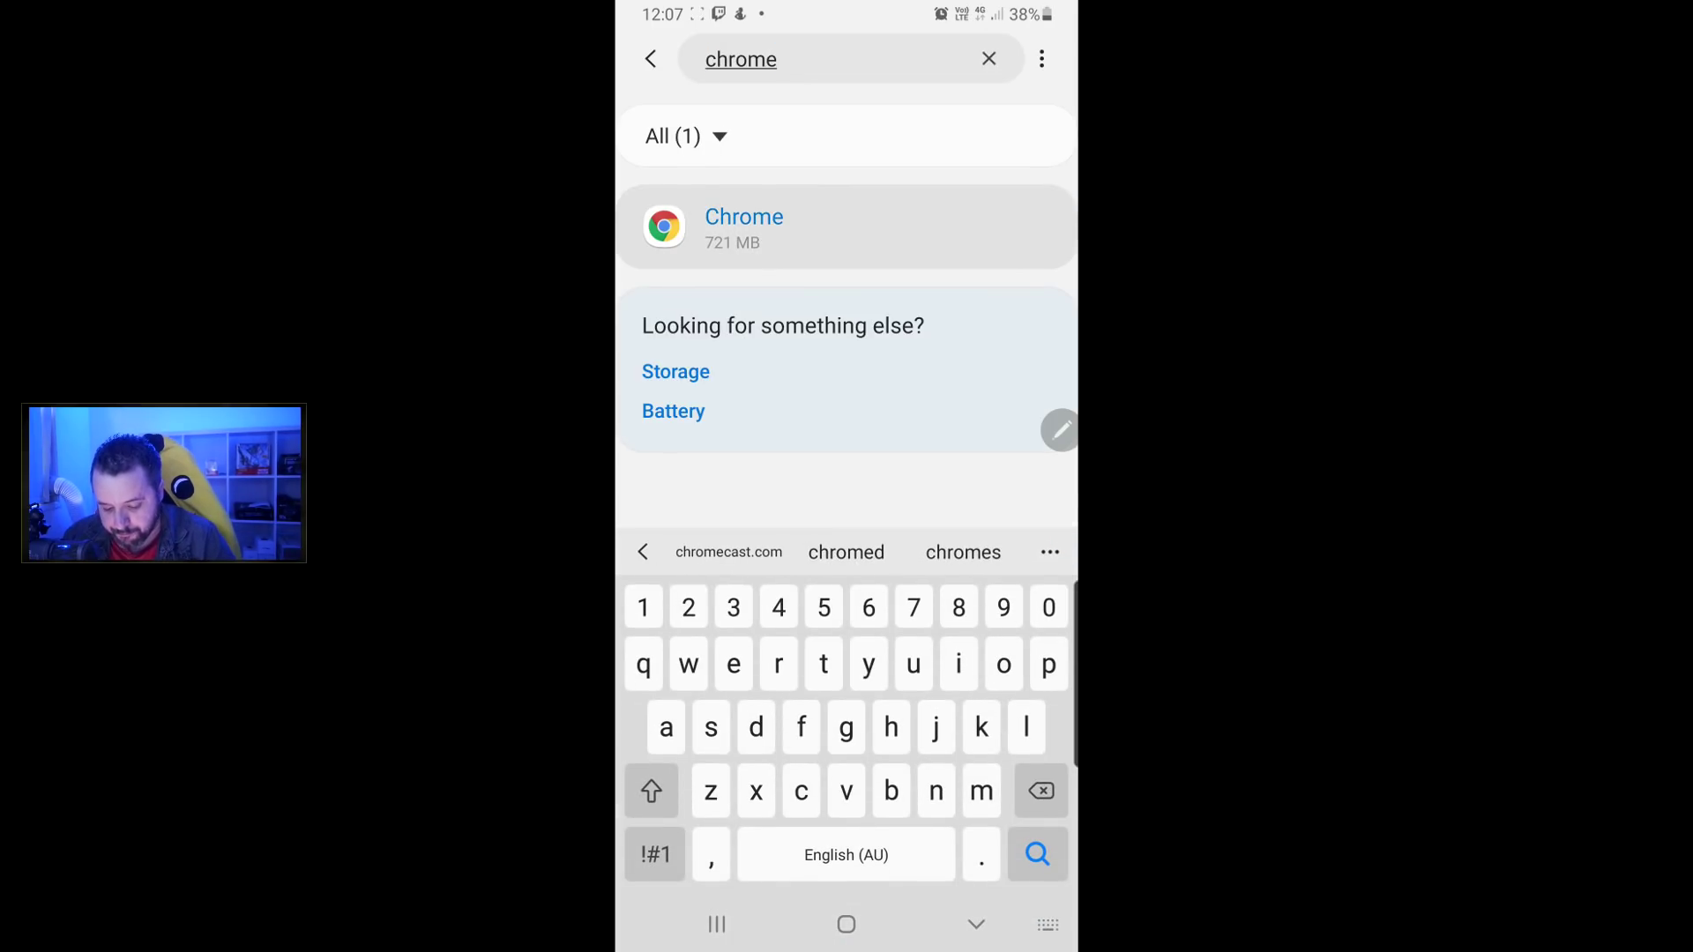
left_click(1041, 58)
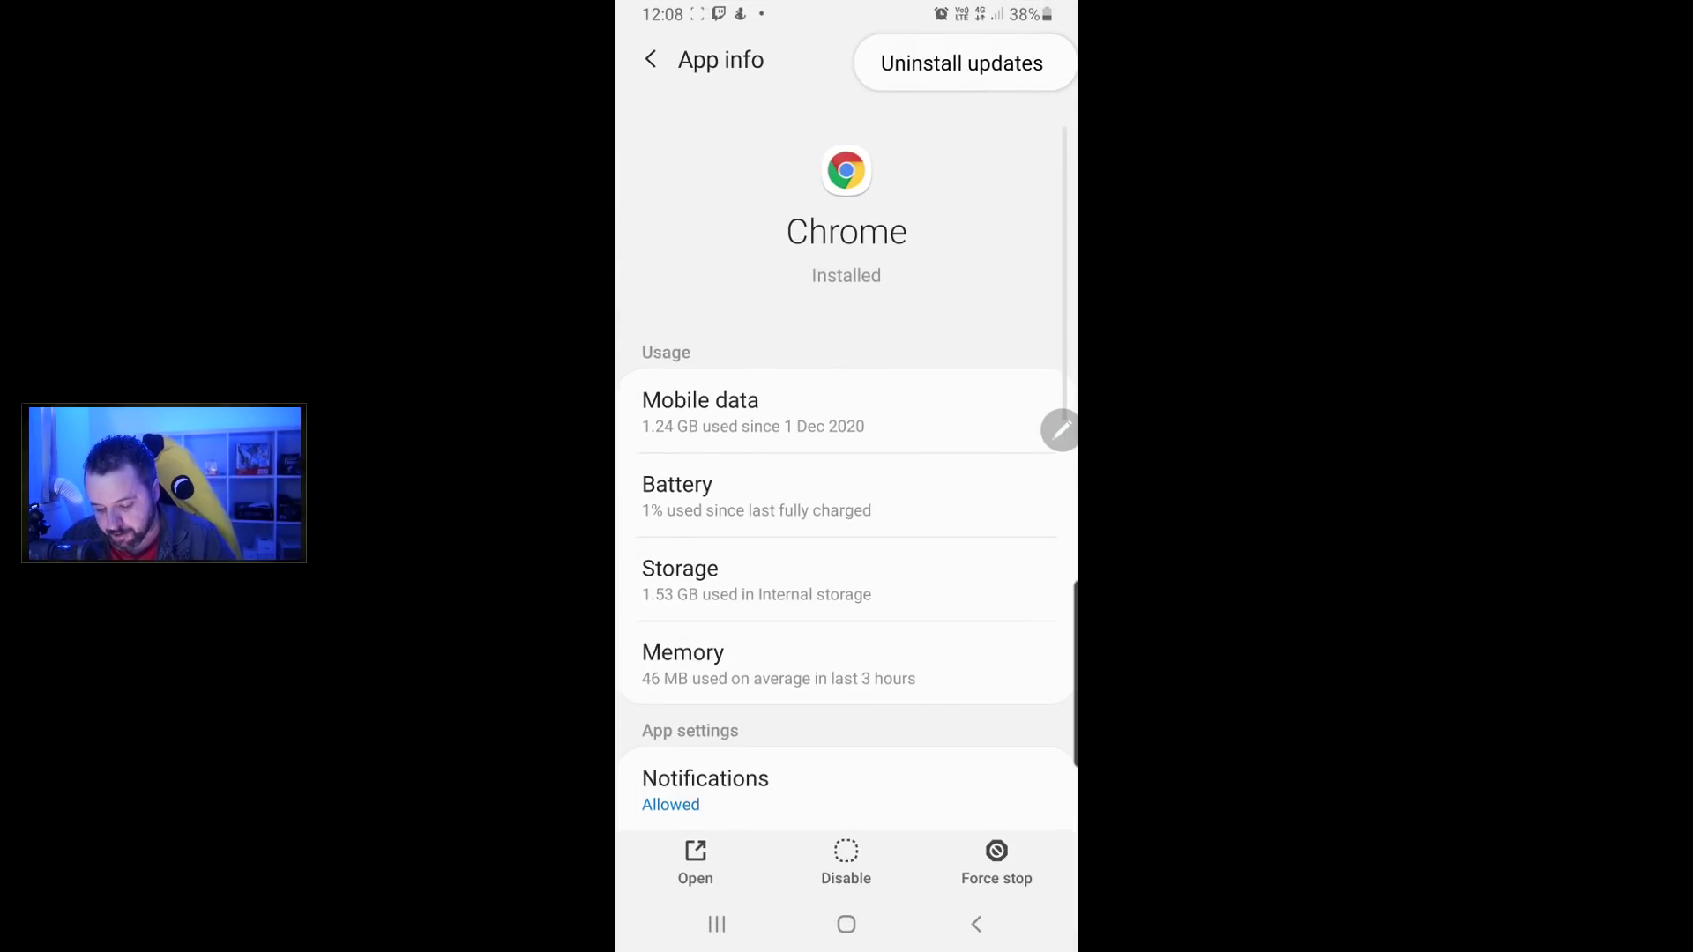